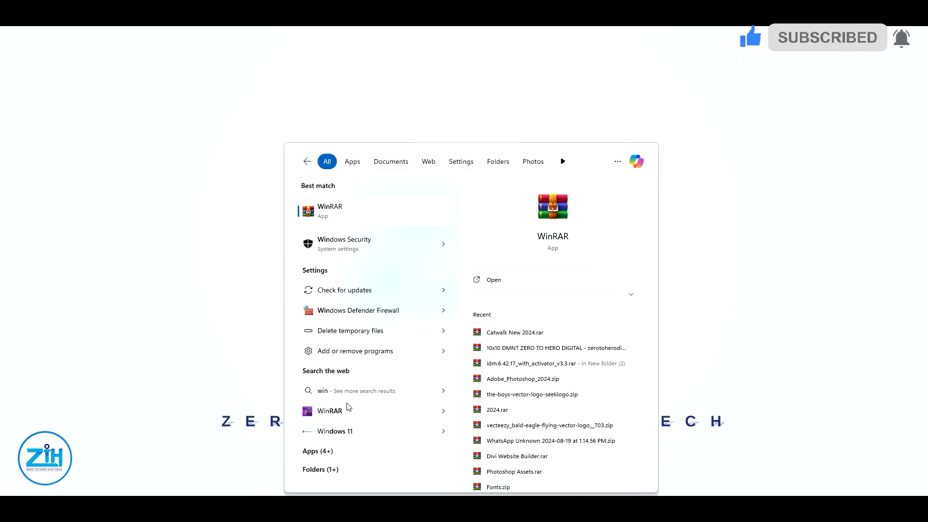
Open Windows Security's firewall and network protection, go to the advanced firewall settings, and display the inbound rules.
{"action": "left_click", "coordinate": [339, 247]}
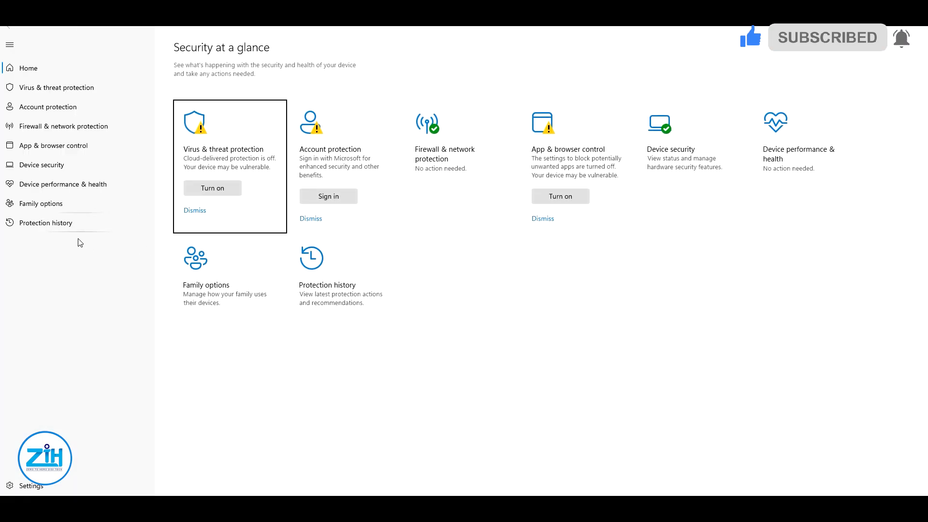
{"action": "left_click", "coordinate": [48, 130]}
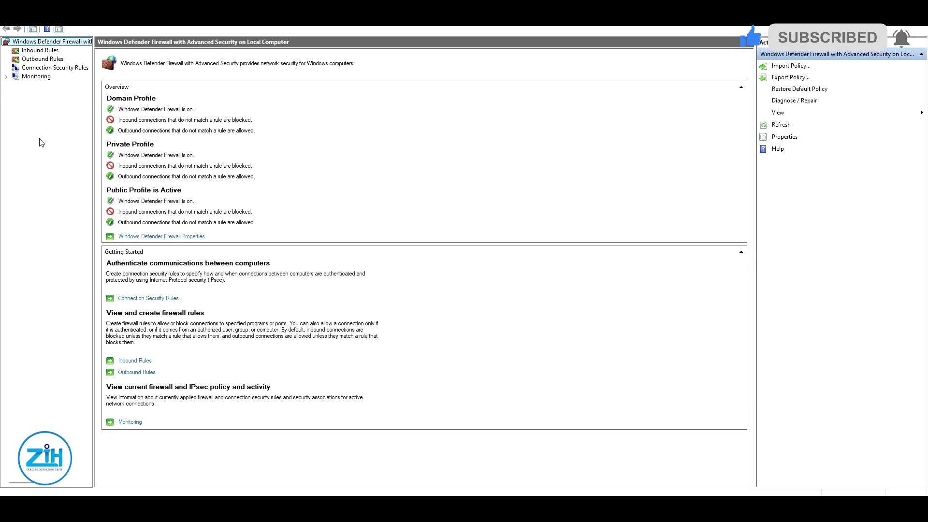
{"action": "left_click", "coordinate": [48, 51]}
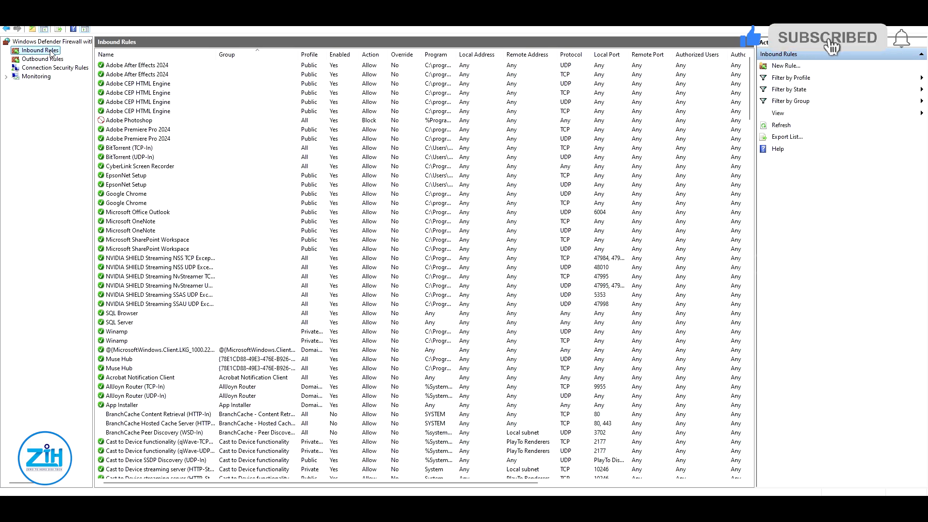
Start a new inbound rule of type Program and set its program path to the Adobe Illustrator 2024 shortcut in Program Files\Adobe\Adobe Illustrator 2024.
{"action": "left_click", "coordinate": [787, 66]}
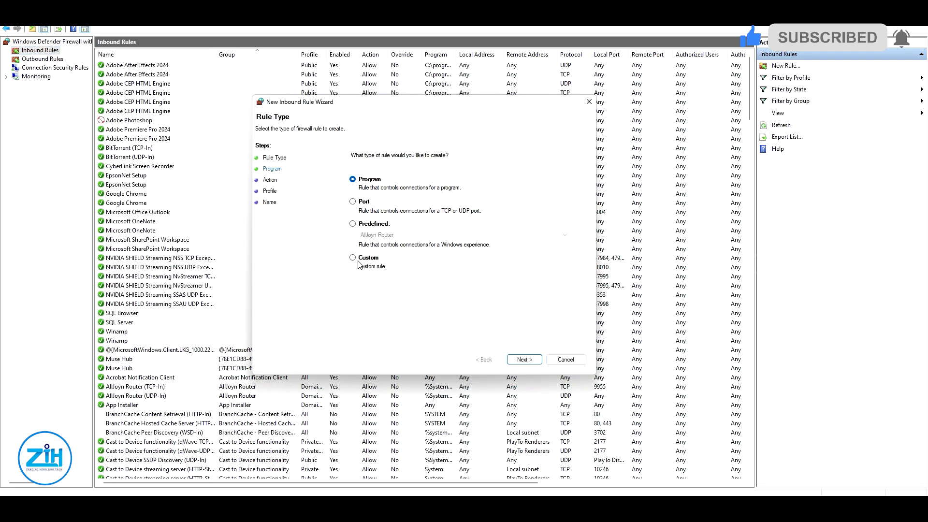
{"action": "left_click", "coordinate": [523, 360]}
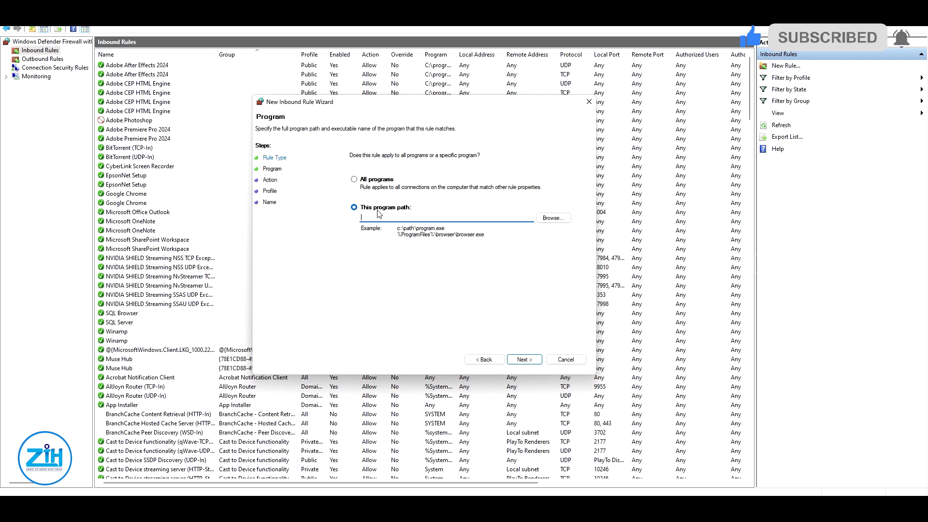
{"action": "left_click", "coordinate": [555, 219]}
{"action": "left_click", "coordinate": [573, 261]}
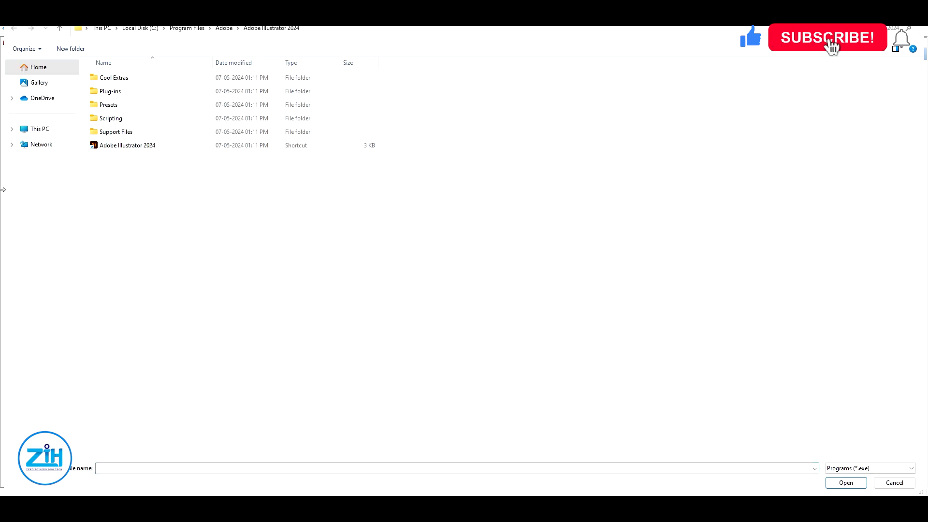
{"action": "left_click", "coordinate": [40, 130]}
{"action": "double_click", "coordinate": [163, 85]}
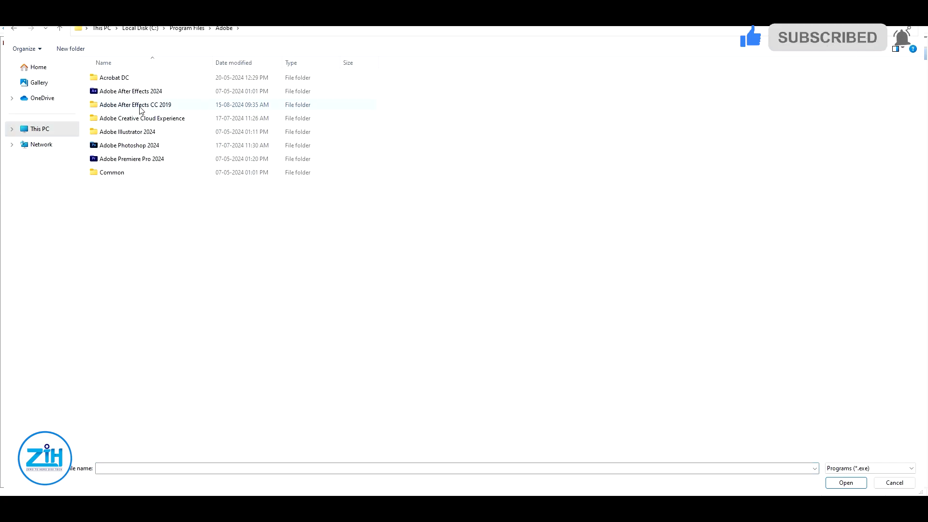
{"action": "double_click", "coordinate": [137, 133]}
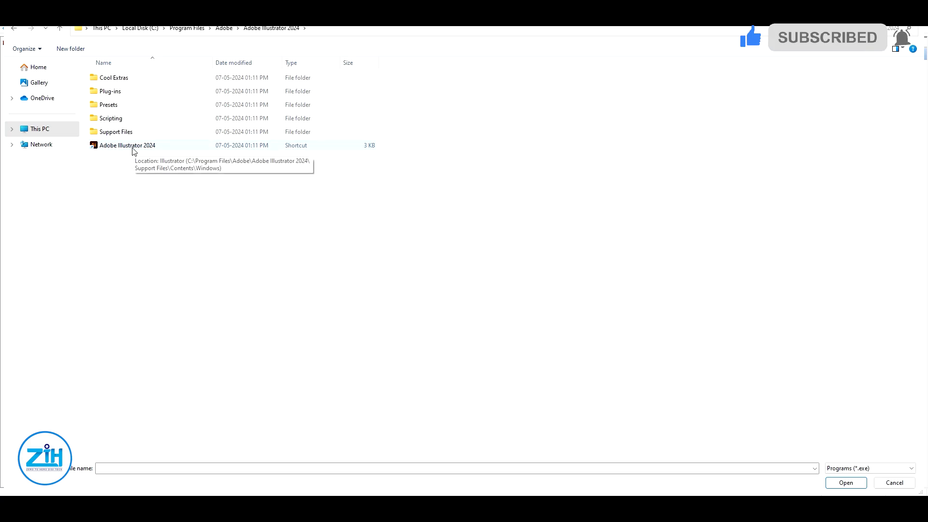
{"action": "double_click", "coordinate": [135, 147]}
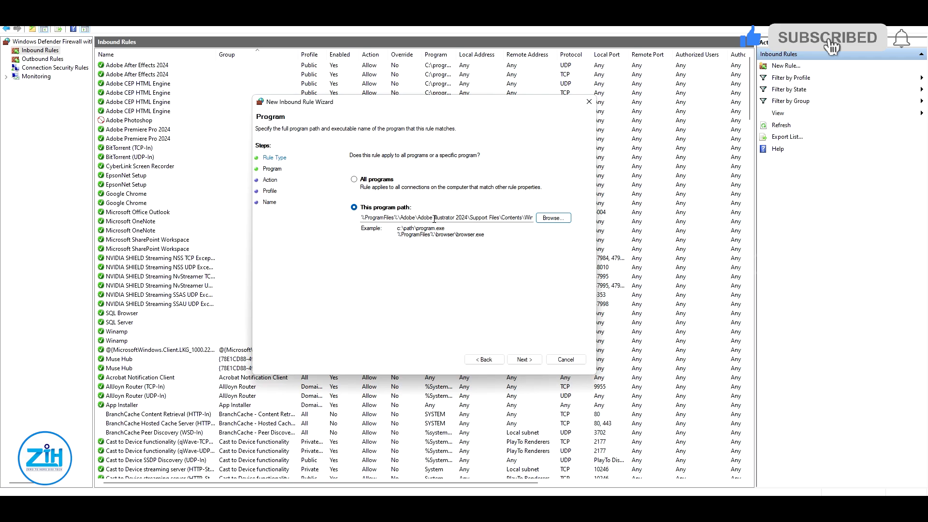
Set the inbound rule to block the connection and apply it to the Domain, Private and Public profiles.
{"action": "left_click", "coordinate": [525, 360]}
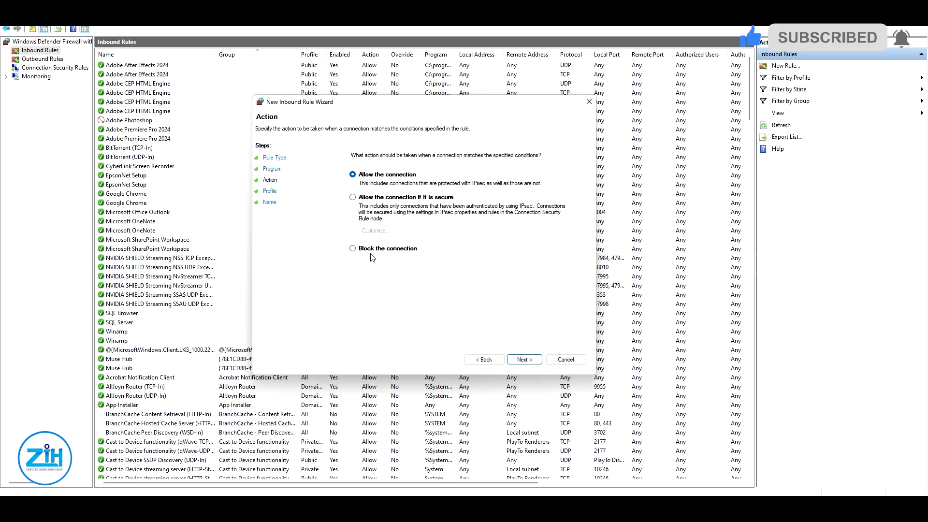
{"action": "left_click", "coordinate": [525, 362]}
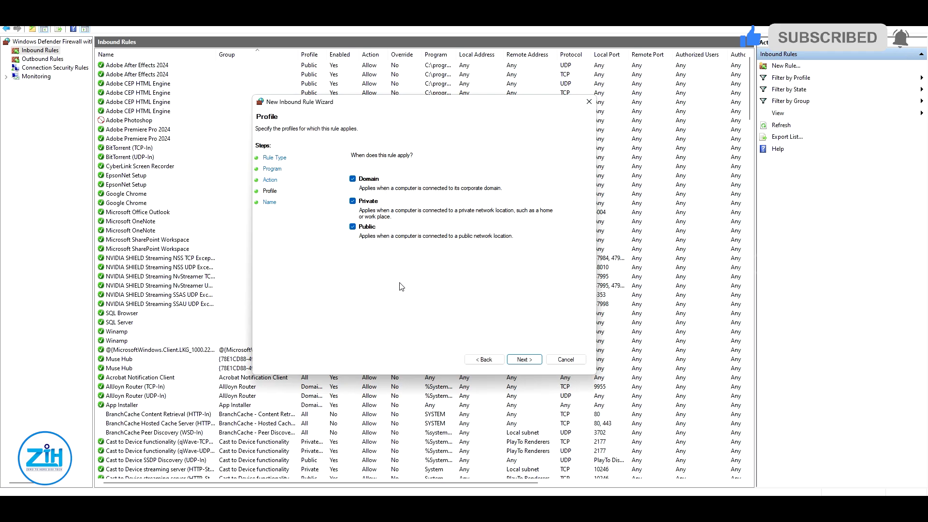
{"action": "left_click", "coordinate": [524, 359]}
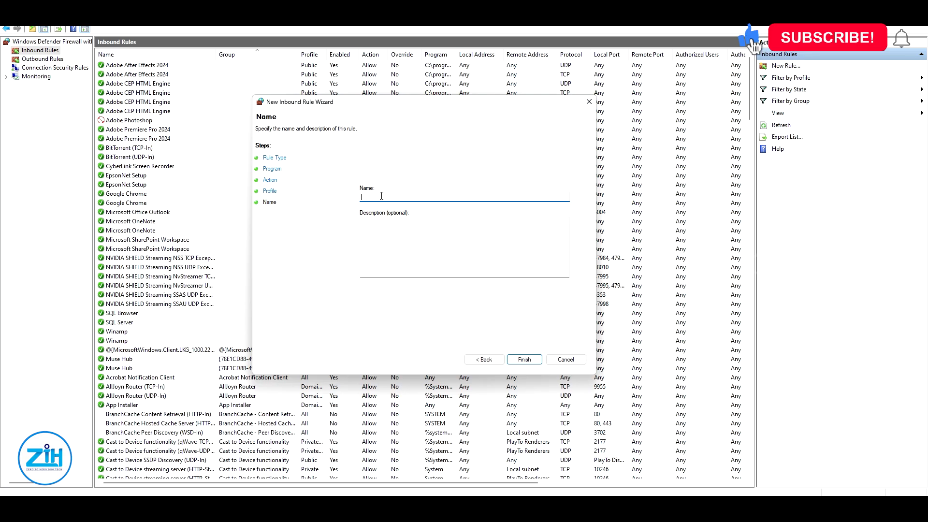
Name the inbound rule "adobe illustrator", copy that name, and finish creating the rule.
{"action": "type", "text": "dobe illustrator"}
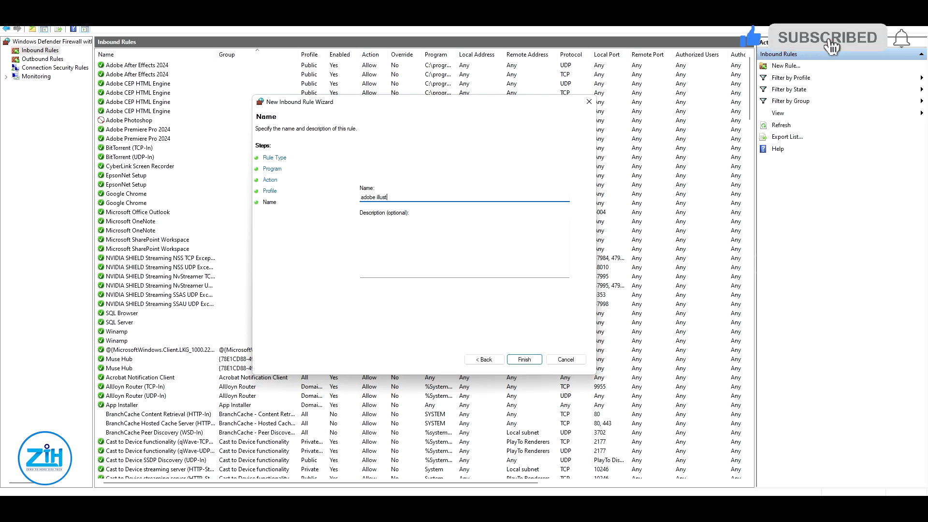
{"action": "left_click_drag", "start_coordinate": [398, 197], "coordinate": [361, 199]}
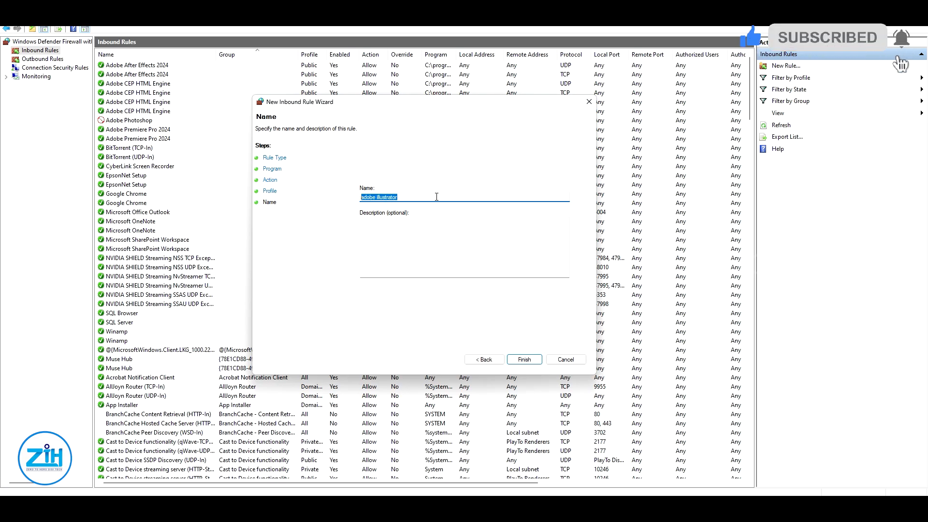
{"action": "right_click", "coordinate": [392, 198]}
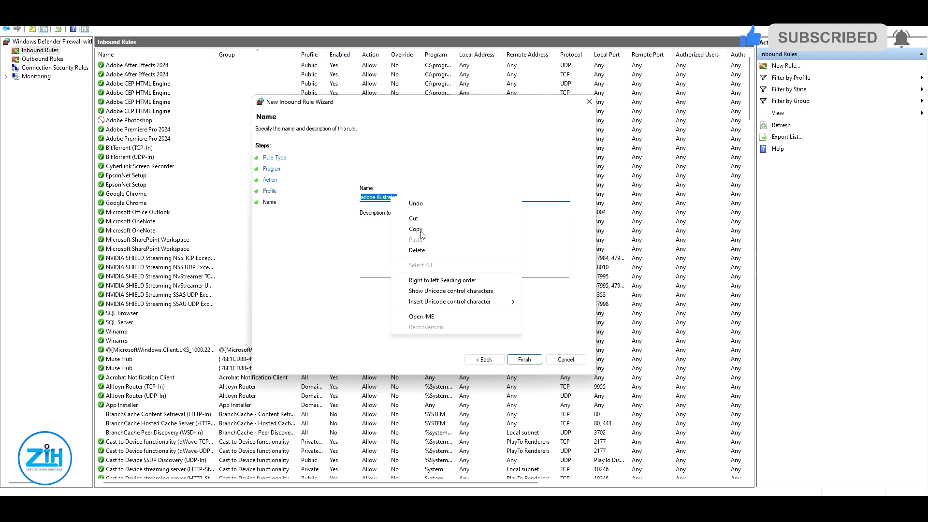
{"action": "left_click", "coordinate": [416, 230]}
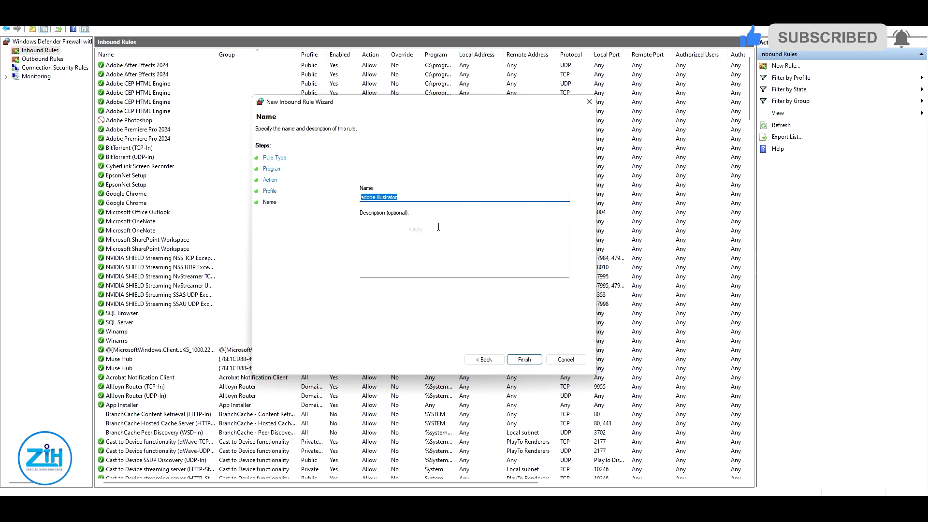
{"action": "left_click", "coordinate": [525, 360]}
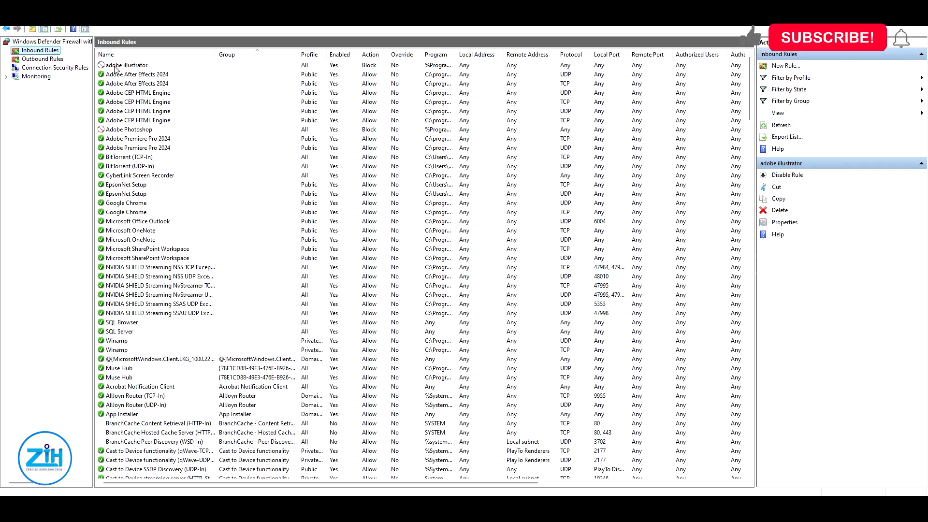
Start a new outbound rule of type Program and set its program path to the Adobe Illustrator 2024 shortcut.
{"action": "left_click", "coordinate": [42, 59]}
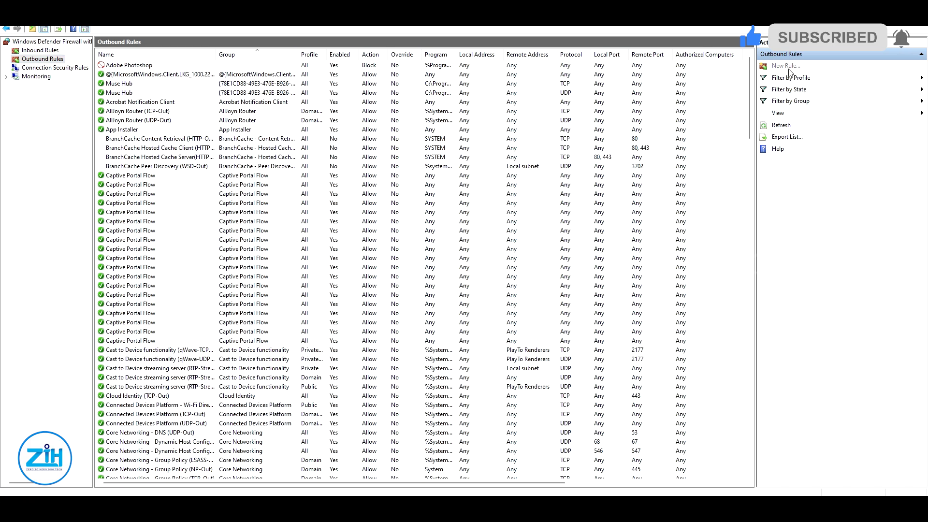
{"action": "left_click", "coordinate": [786, 67]}
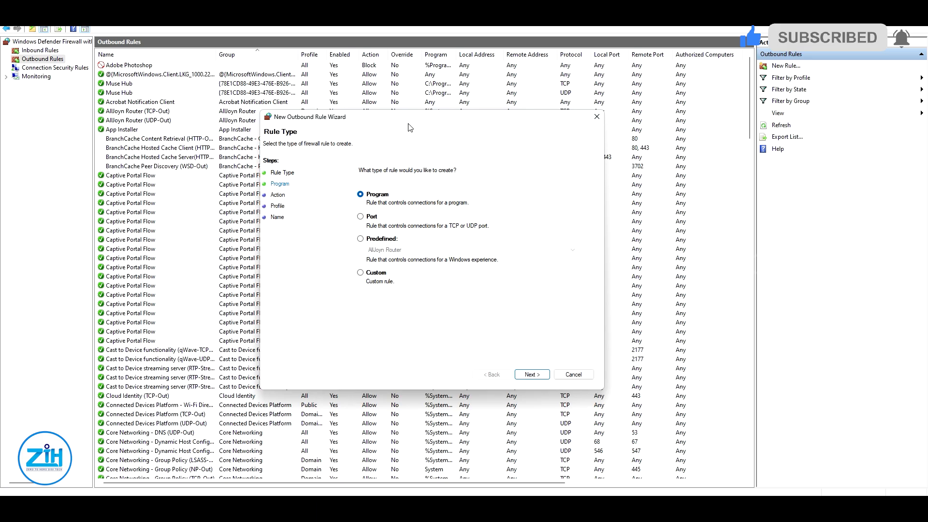
{"action": "left_click_drag", "start_coordinate": [410, 127], "coordinate": [385, 113]}
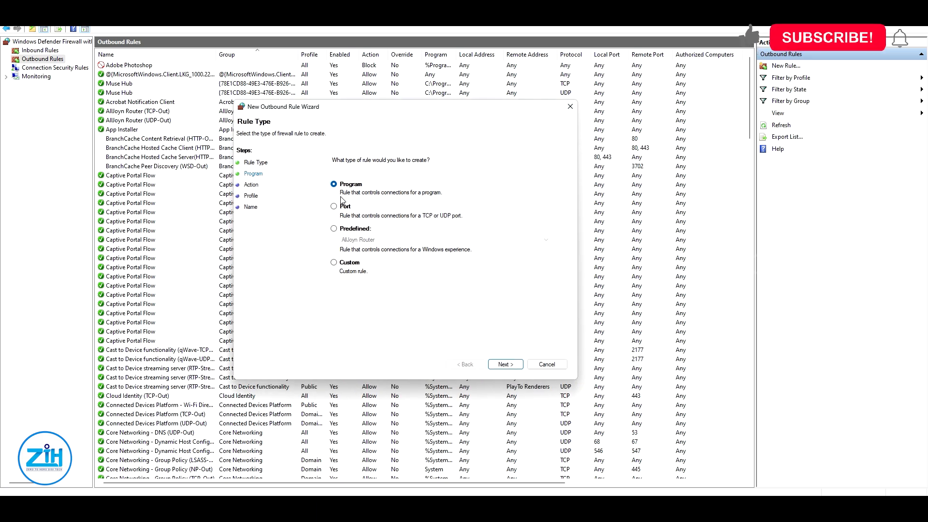
{"action": "left_click", "coordinate": [506, 364]}
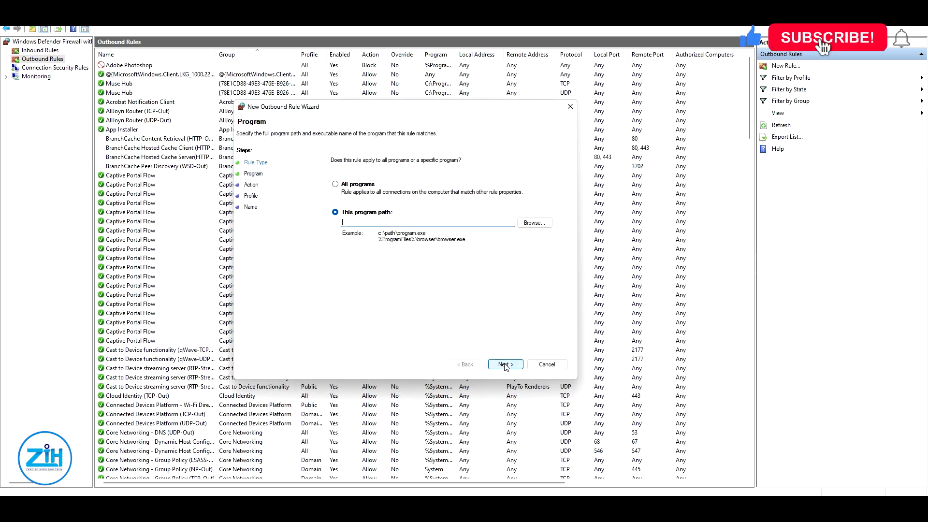
{"action": "left_click", "coordinate": [535, 222]}
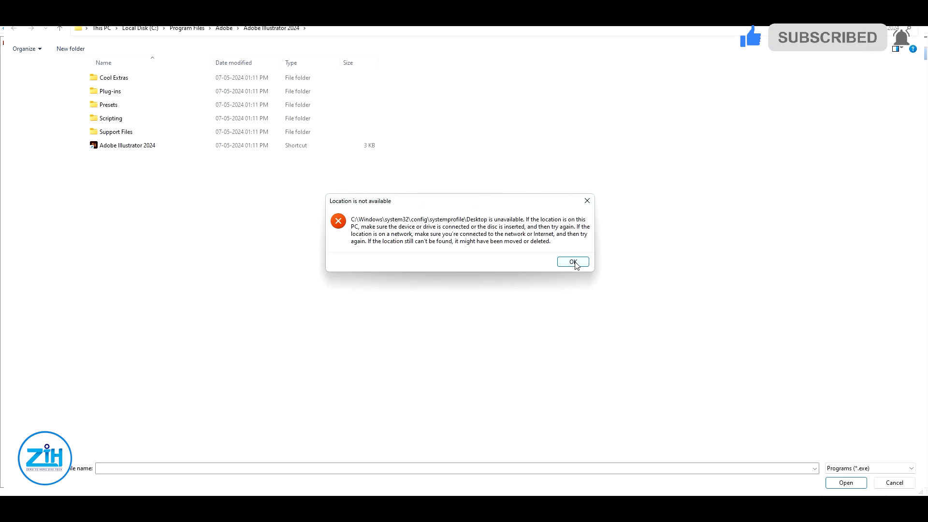
{"action": "left_click", "coordinate": [573, 263]}
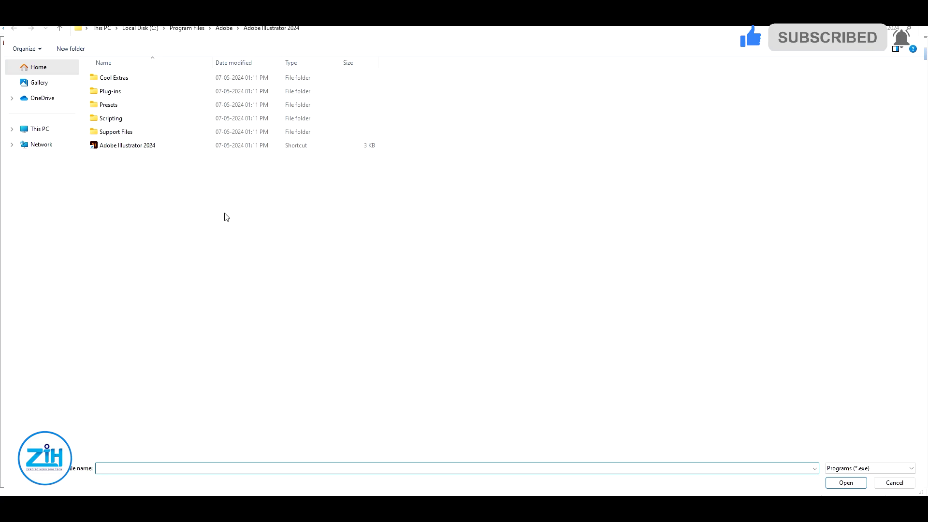
{"action": "double_click", "coordinate": [143, 146]}
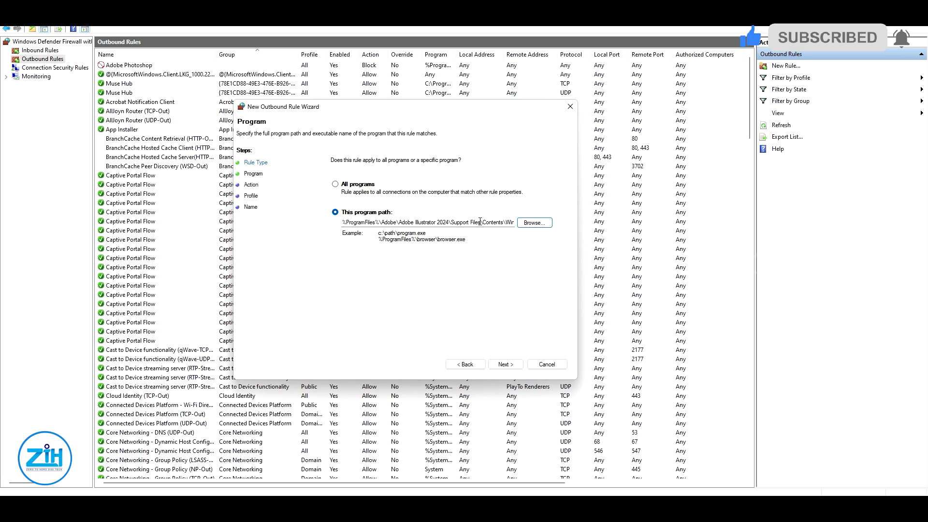
Set the outbound rule to block the connection for the Domain, Private and Public profiles, then name and create the rule.
{"action": "left_click", "coordinate": [505, 364]}
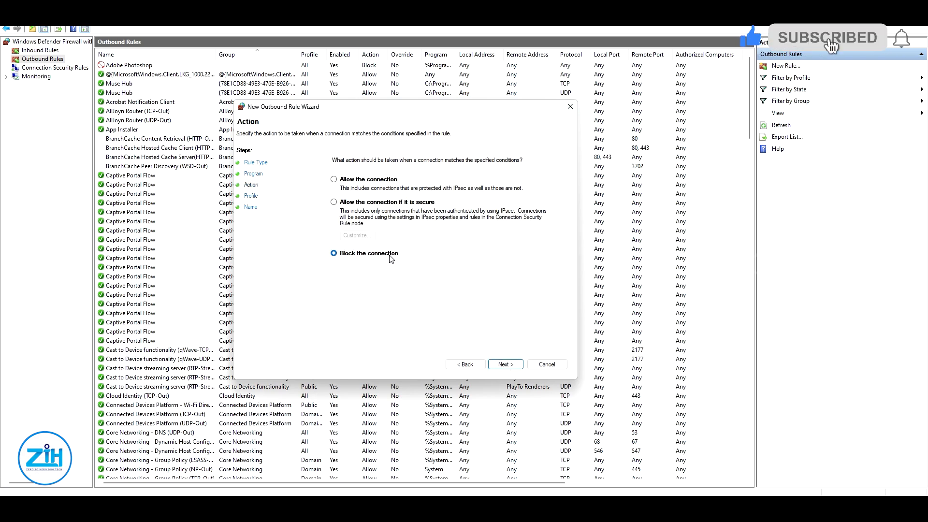
{"action": "left_click", "coordinate": [505, 366]}
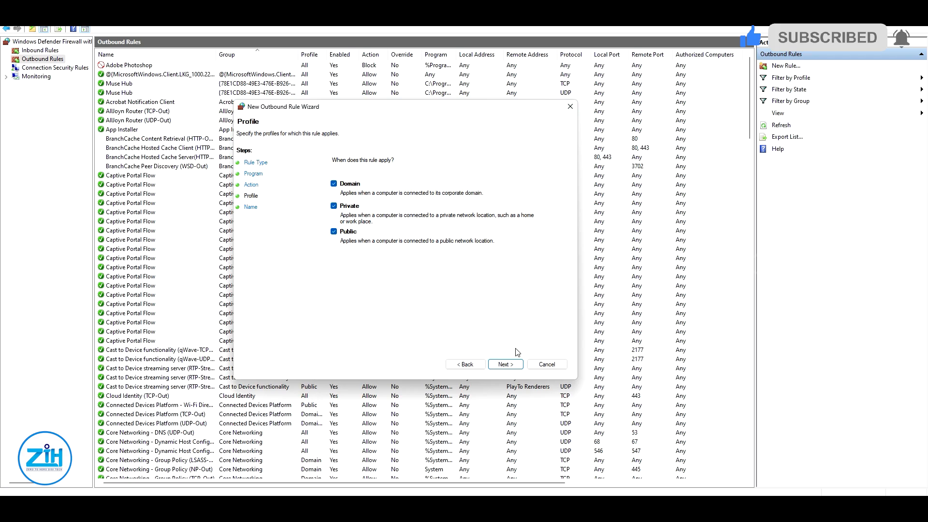
{"action": "left_click", "coordinate": [509, 367]}
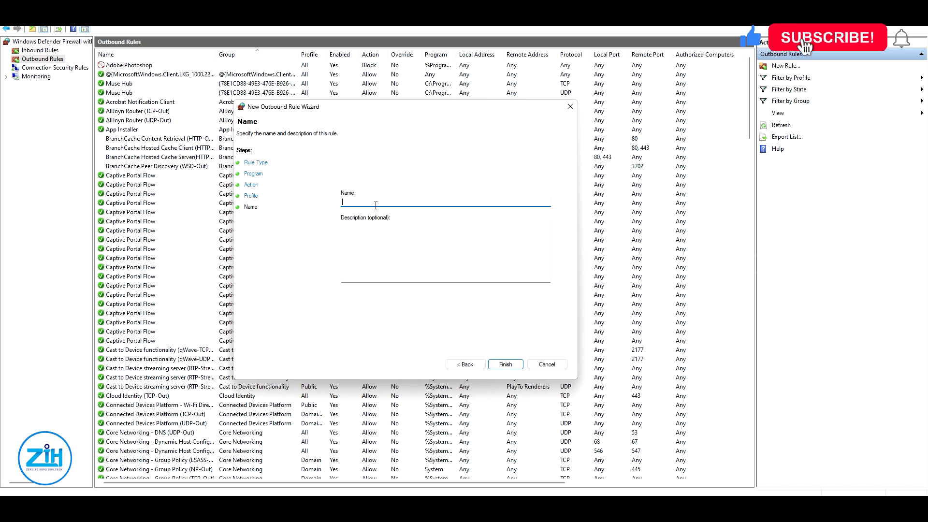
{"action": "type", "text": "outlook blocked"}
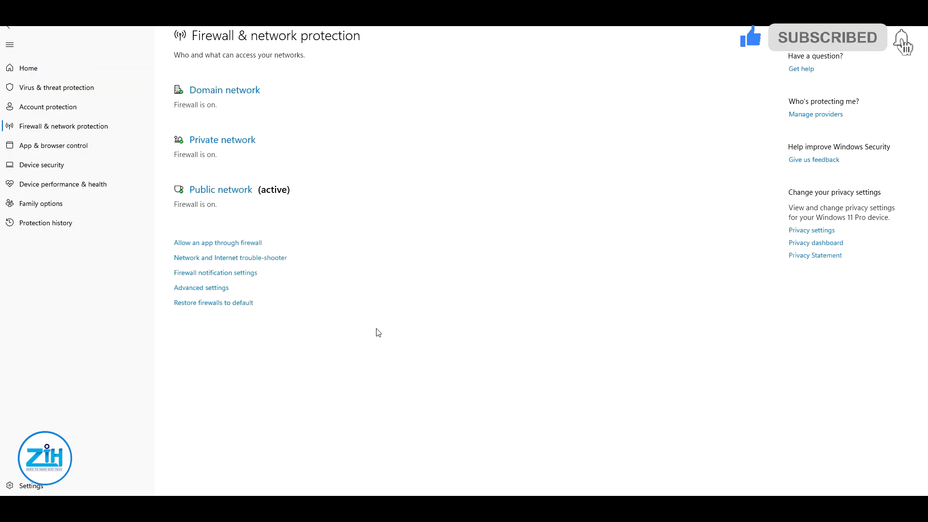